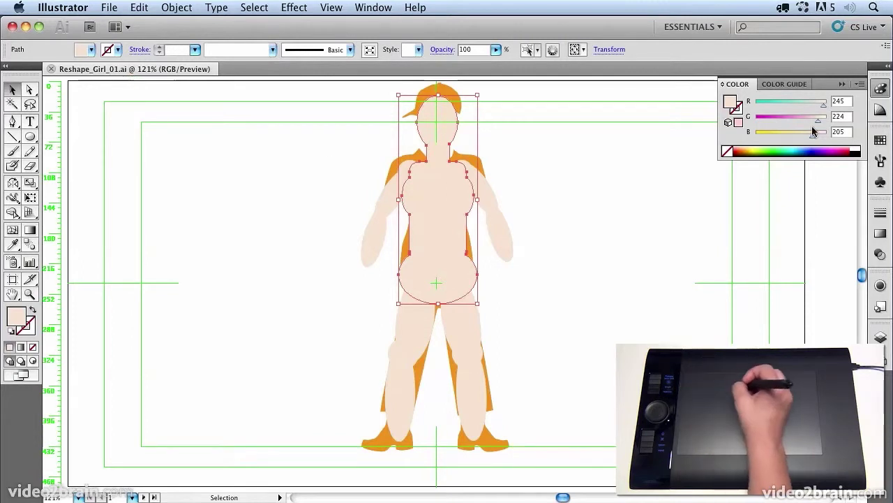
# - Collapse the Color panel and select each arm piece and the torso to inspect the separate paths
pyautogui.click(842, 84)
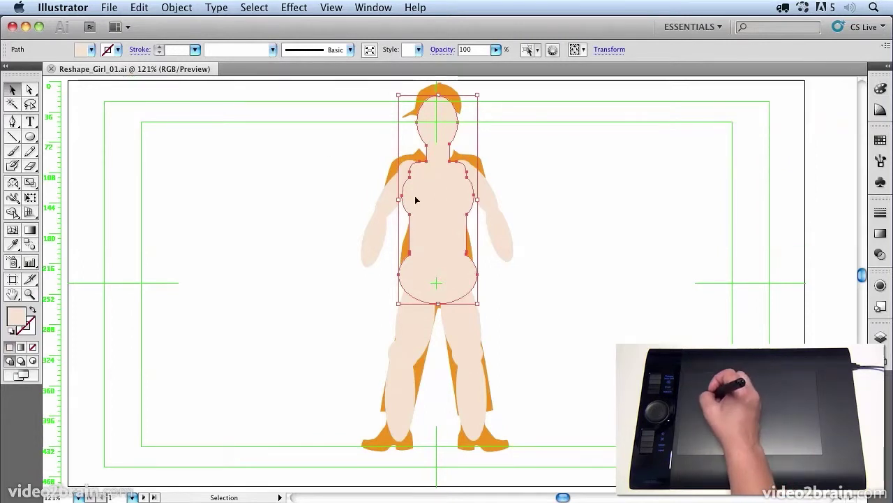
pyautogui.click(385, 208)
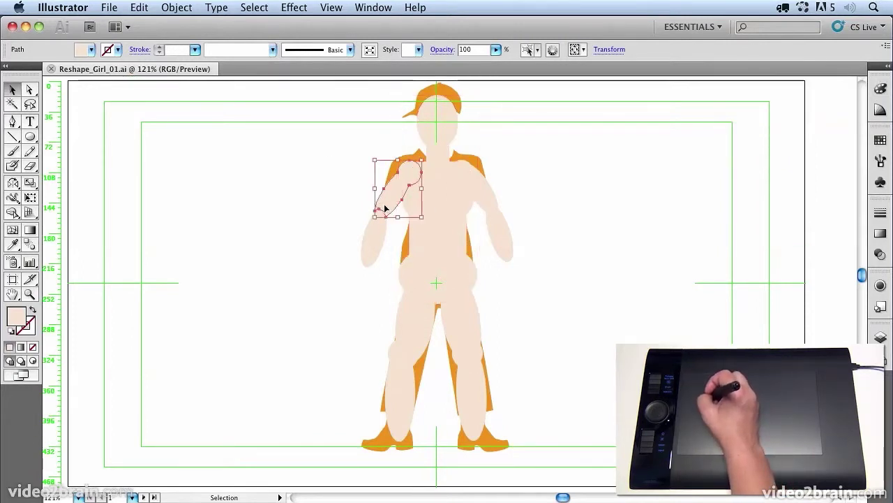
pyautogui.click(372, 242)
pyautogui.click(488, 201)
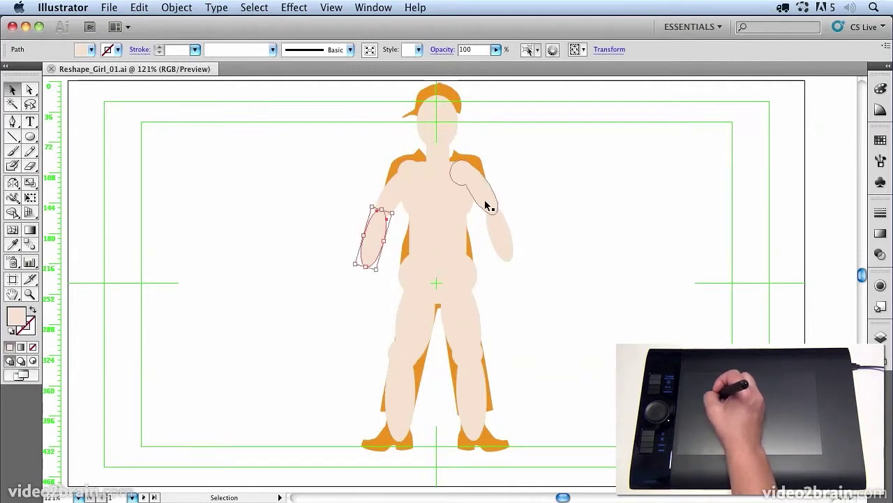
pyautogui.click(504, 240)
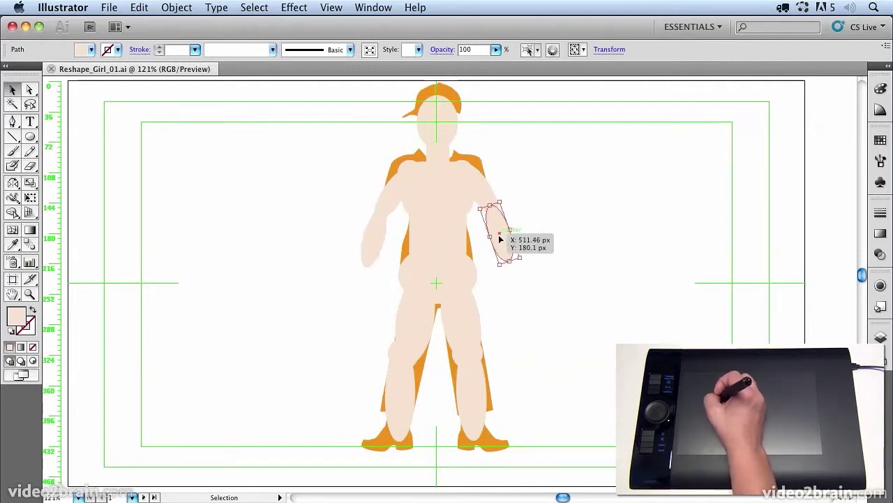
pyautogui.click(440, 200)
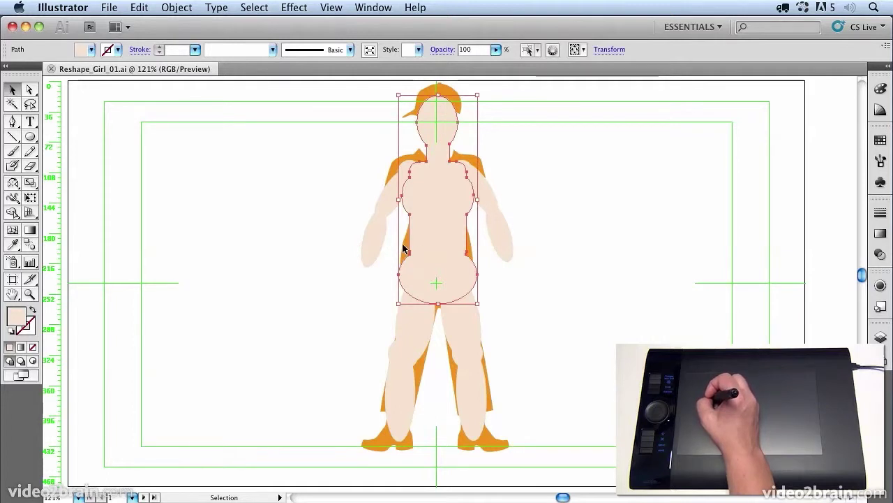
# - Isolate the torso-and-head shape and pick Reshape > Warp from the Wacom radial menu
pyautogui.doubleClick(436, 203)
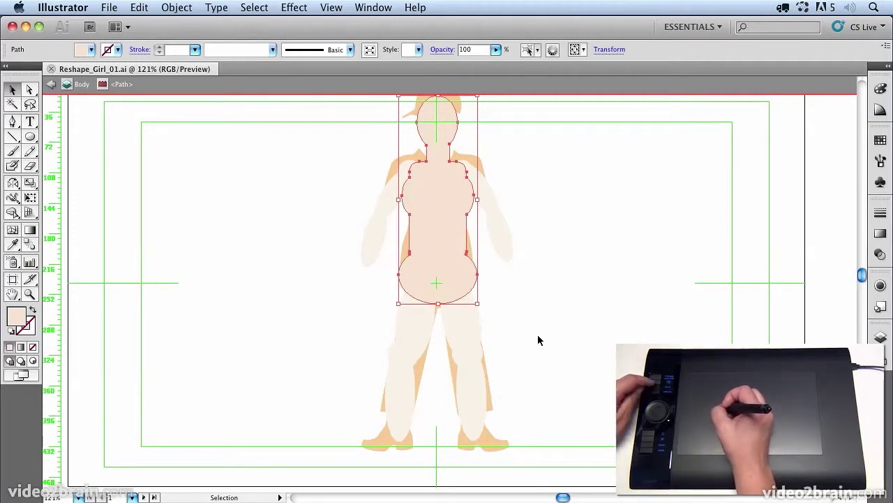
pyautogui.middleClick(522, 190)
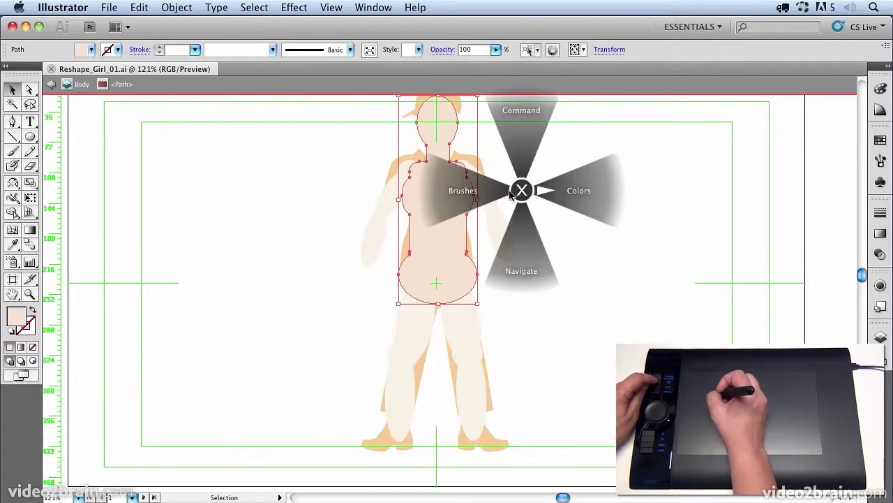
pyautogui.click(468, 196)
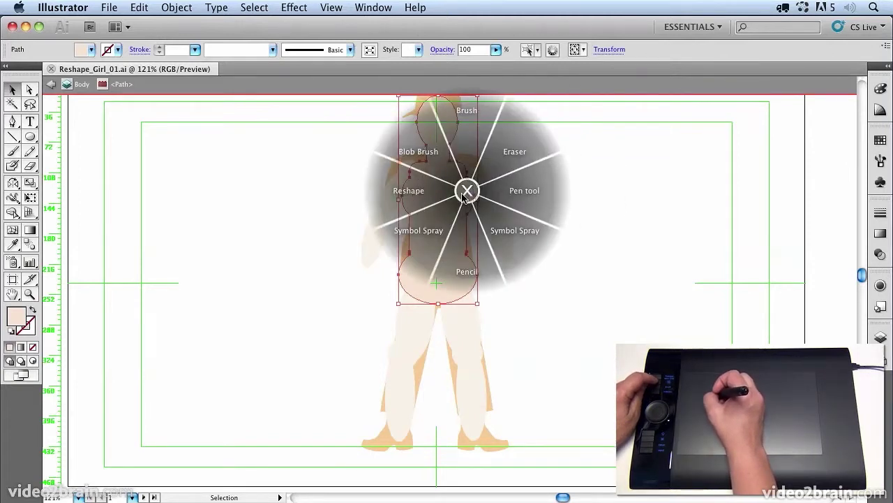
pyautogui.click(413, 196)
pyautogui.middleClick(411, 194)
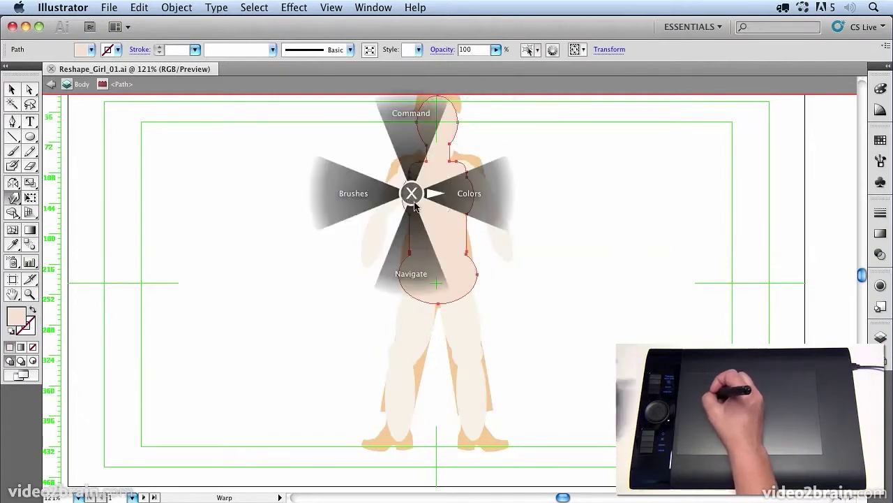
pyautogui.middleClick(355, 196)
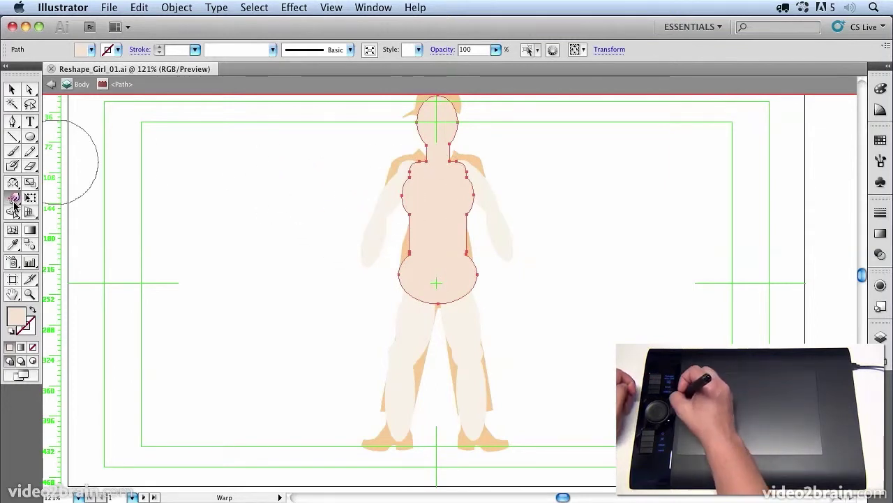
# - Turn on Use Pressure Pen in the Warp Tool Options
pyautogui.doubleClick(12, 199)
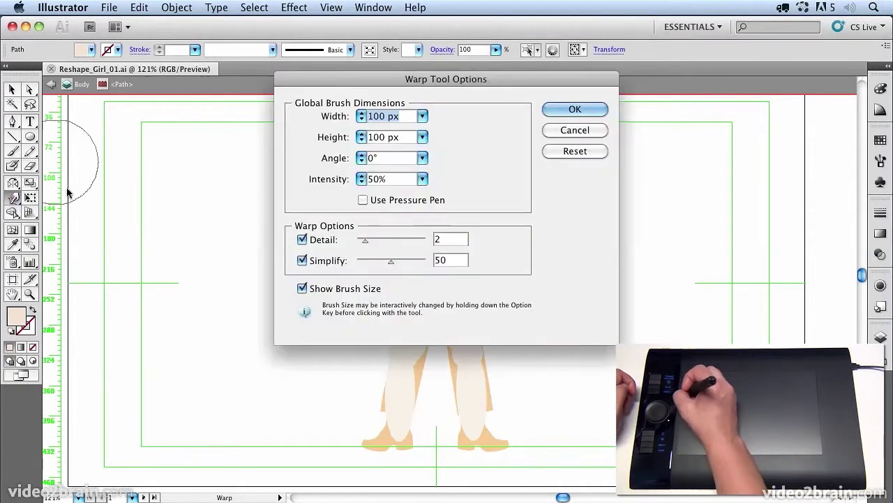
pyautogui.click(362, 201)
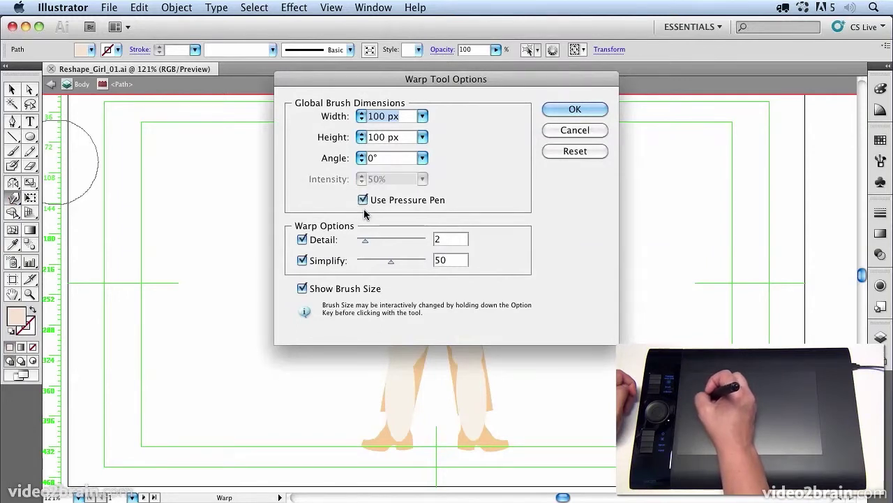
pyautogui.click(575, 110)
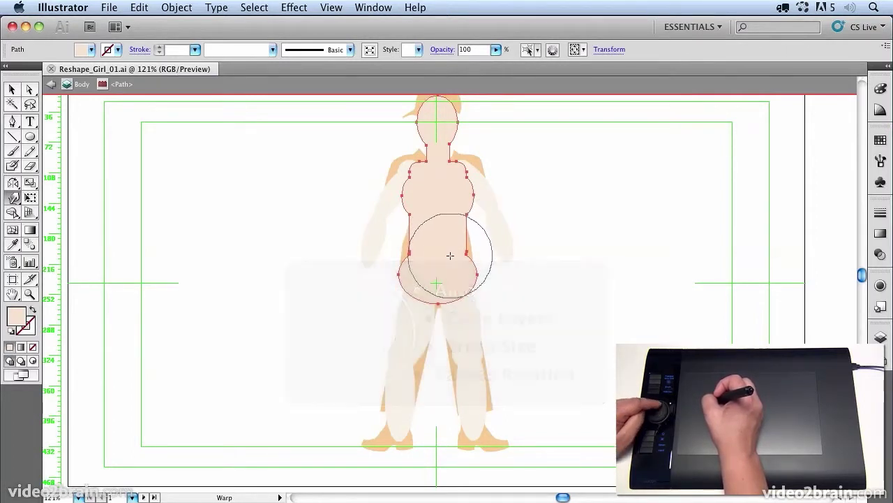
# - Zoom and pan so the girl's torso fills the canvas at 200%
pyautogui.scroll(3, 449, 256)
pyautogui.scroll(3, 449, 253)
pyautogui.scroll(2, 448, 253)
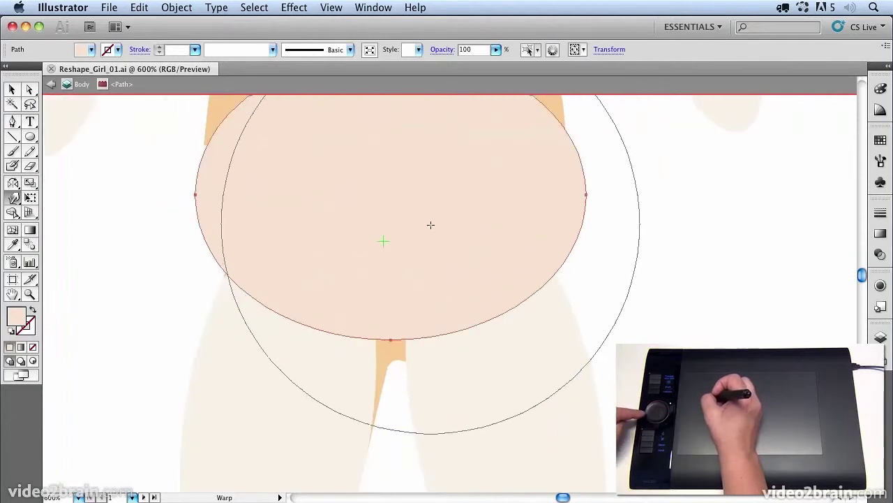
pyautogui.press('space')
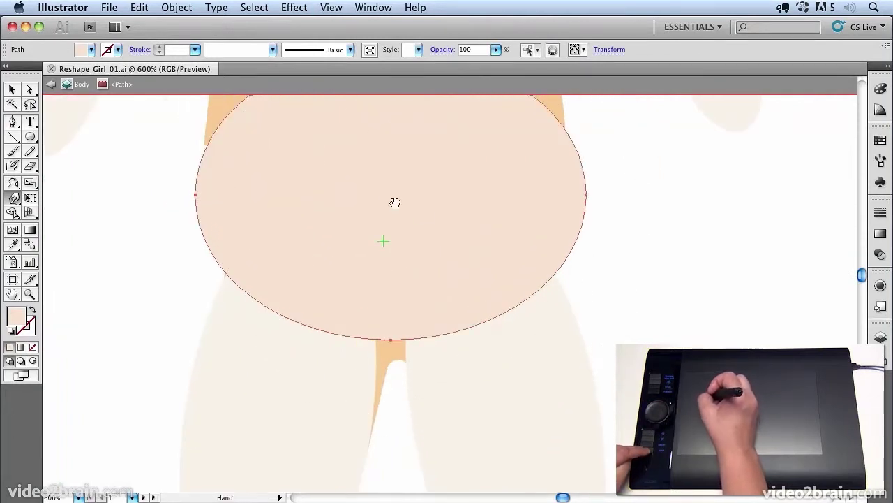
pyautogui.moveTo(384, 187)
pyautogui.mouseDown()
pyautogui.moveTo(454, 279)
pyautogui.moveTo(477, 437)
pyautogui.mouseUp()
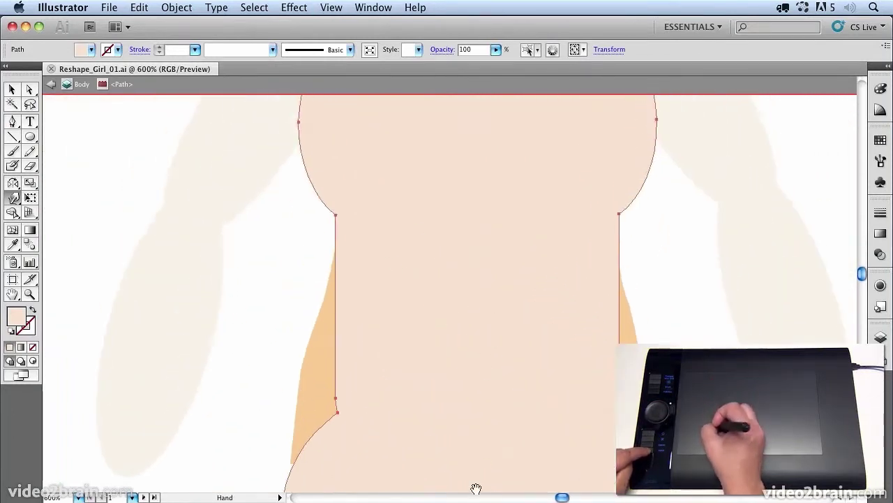
pyautogui.scroll(-2, 457, 339)
pyautogui.scroll(-1, 457, 338)
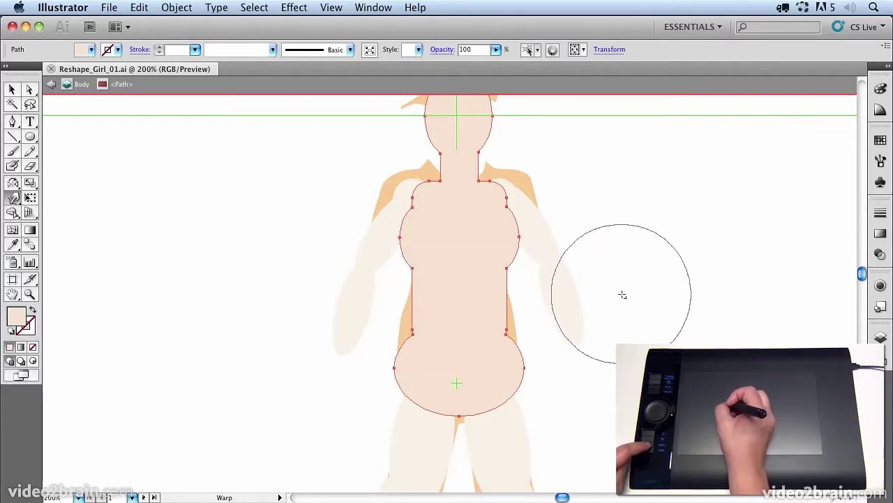
# - Shrink the Warp brush and curve the chest, waist and hip outlines
pyautogui.moveTo(623, 297); pyautogui.dragTo(594, 322)
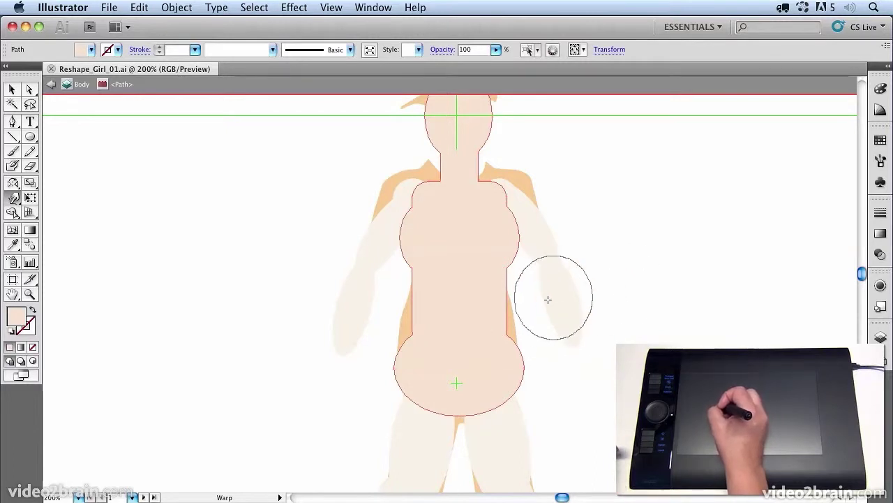
pyautogui.moveTo(528, 300)
pyautogui.mouseDown()
pyautogui.moveTo(542, 305)
pyautogui.moveTo(493, 354)
pyautogui.moveTo(499, 393)
pyautogui.mouseUp()
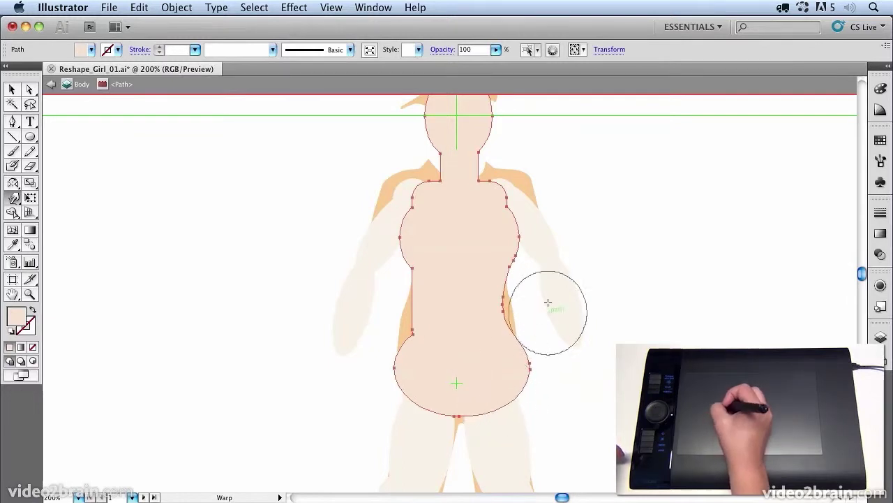
pyautogui.moveTo(546, 289)
pyautogui.mouseDown()
pyautogui.moveTo(479, 230)
pyautogui.moveTo(501, 250)
pyautogui.moveTo(488, 216)
pyautogui.moveTo(499, 214)
pyautogui.moveTo(498, 200)
pyautogui.mouseUp()
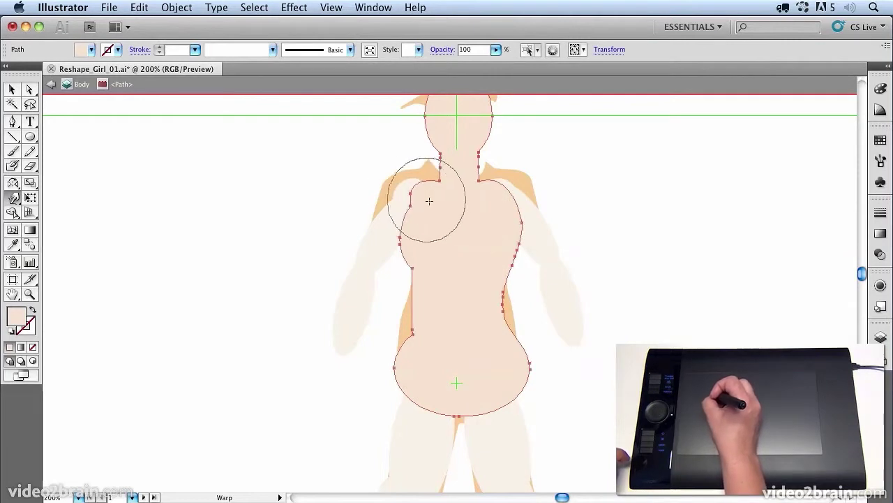
pyautogui.moveTo(431, 201)
pyautogui.mouseDown()
pyautogui.moveTo(411, 196)
pyautogui.moveTo(421, 216)
pyautogui.moveTo(407, 234)
pyautogui.moveTo(412, 299)
pyautogui.moveTo(434, 307)
pyautogui.mouseUp()
pyautogui.moveTo(417, 336)
pyautogui.mouseDown()
pyautogui.moveTo(397, 355)
pyautogui.moveTo(412, 339)
pyautogui.moveTo(402, 339)
pyautogui.moveTo(404, 363)
pyautogui.mouseUp()
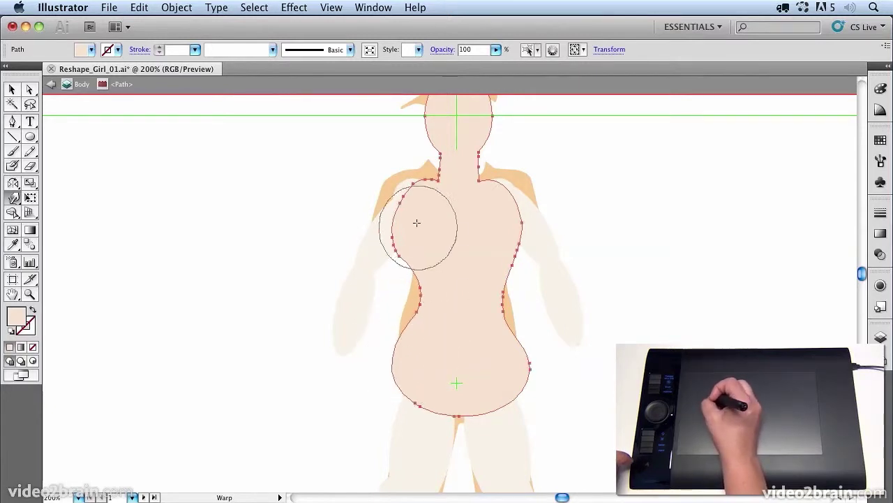
# - Round out the bust, then pinch in the neck with a smaller brush
pyautogui.moveTo(414, 193)
pyautogui.mouseDown()
pyautogui.moveTo(395, 200)
pyautogui.moveTo(490, 254)
pyautogui.moveTo(403, 201)
pyautogui.moveTo(431, 199)
pyautogui.moveTo(404, 192)
pyautogui.mouseUp()
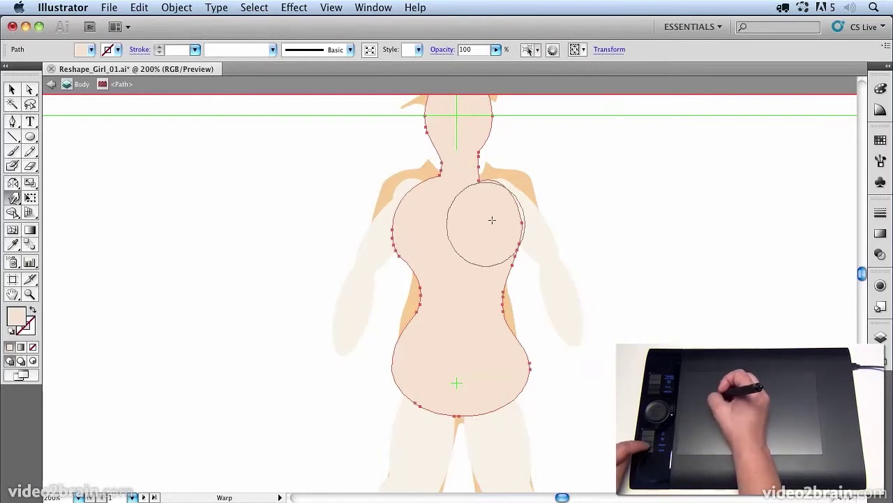
pyautogui.moveTo(495, 202); pyautogui.dragTo(481, 218)
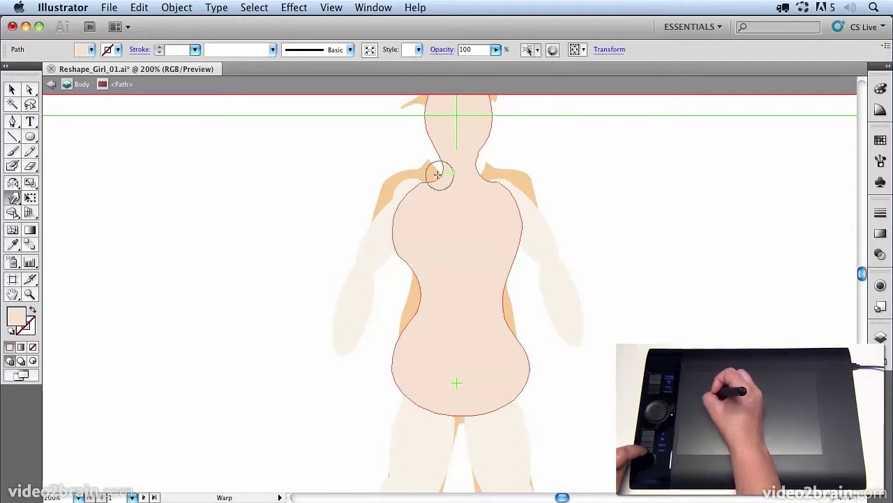
pyautogui.moveTo(439, 174); pyautogui.dragTo(445, 172)
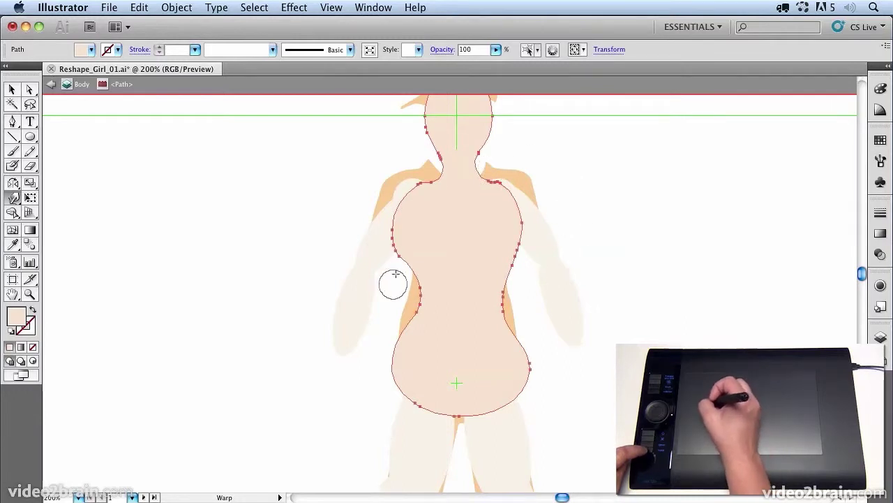
# - Exit isolation mode and select the left upper arm shape
pyautogui.click(50, 86)
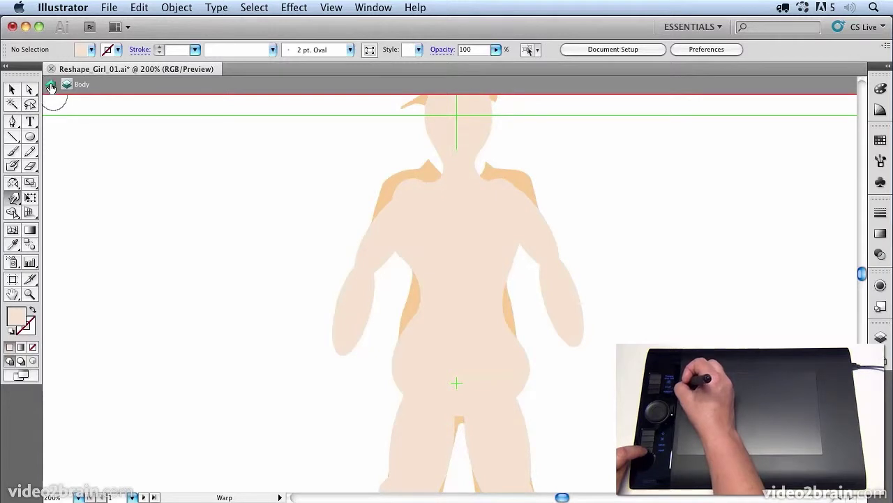
pyautogui.click(50, 87)
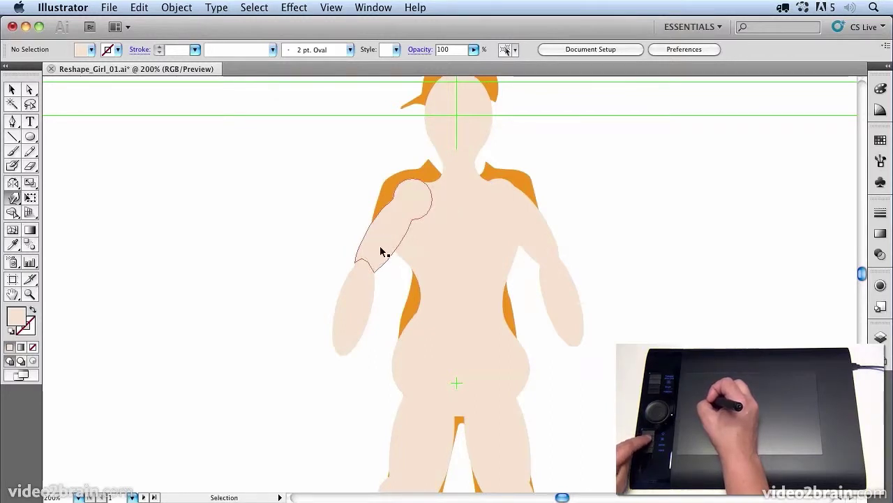
pyautogui.click(387, 244)
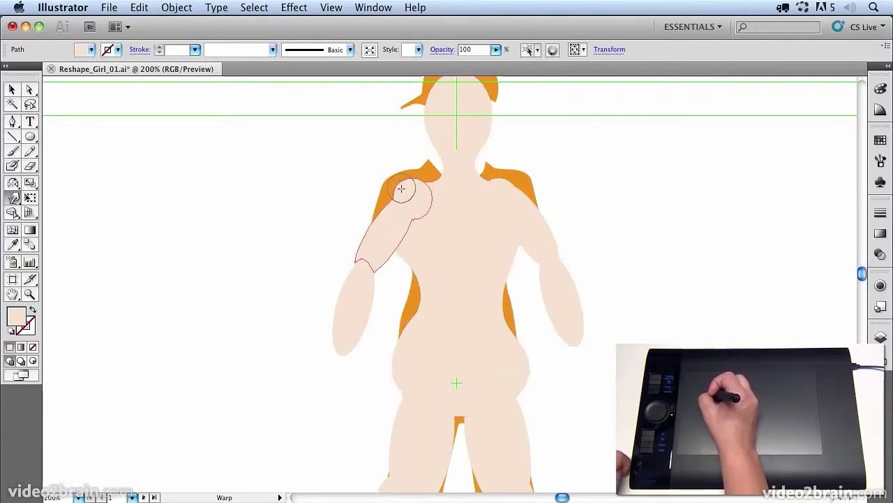
# - Warp the arm's shoulder edge, top, lower end and right edge into rounder curves
pyautogui.moveTo(401, 199); pyautogui.dragTo(371, 199)
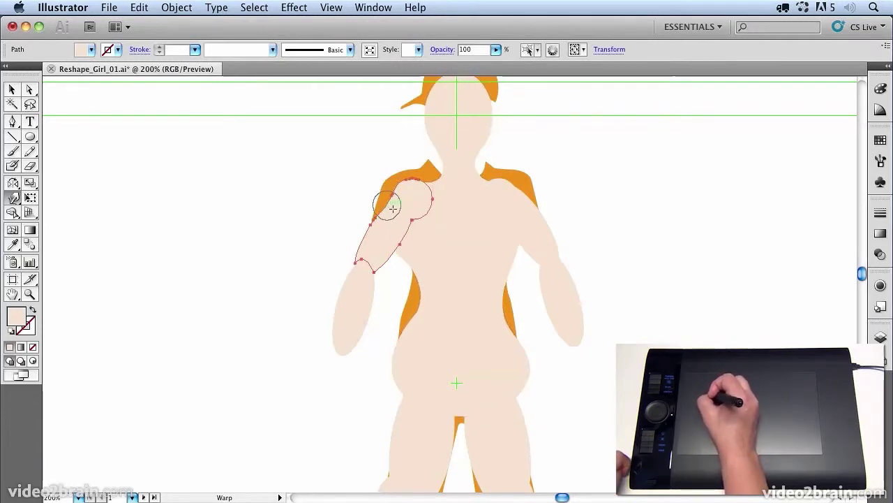
pyautogui.moveTo(411, 222); pyautogui.dragTo(407, 214)
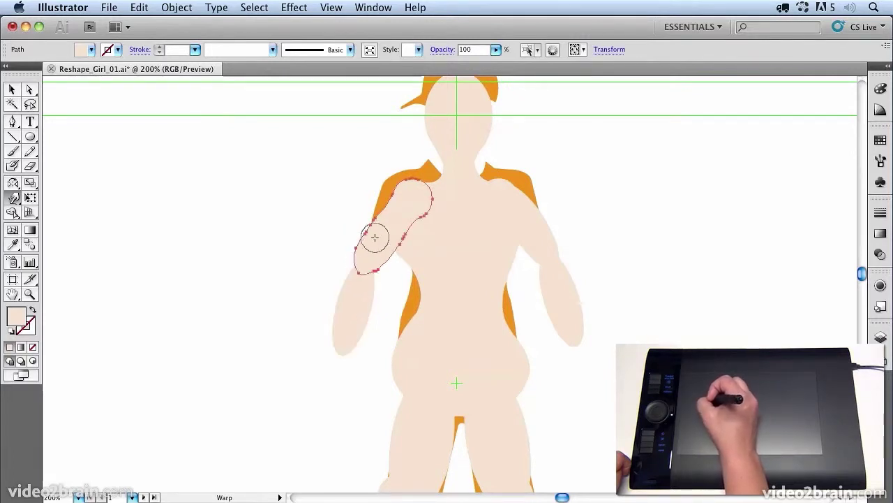
pyautogui.moveTo(379, 229); pyautogui.dragTo(358, 265)
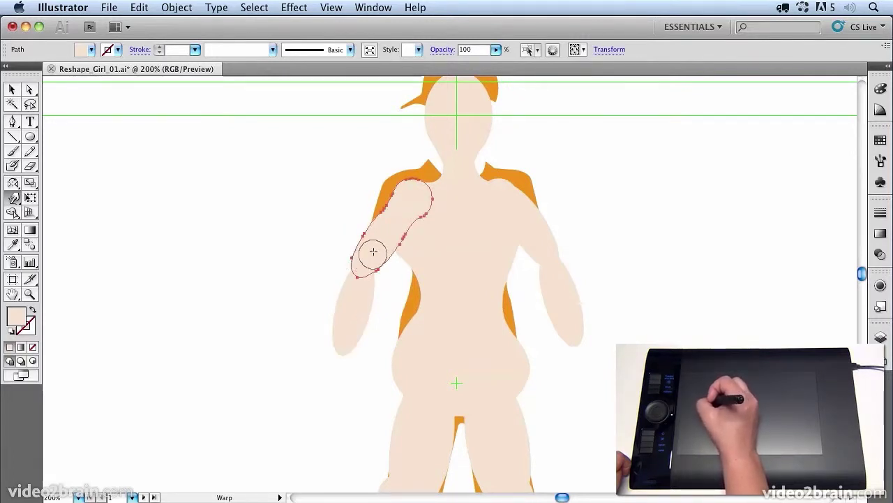
pyautogui.moveTo(392, 236); pyautogui.dragTo(388, 221)
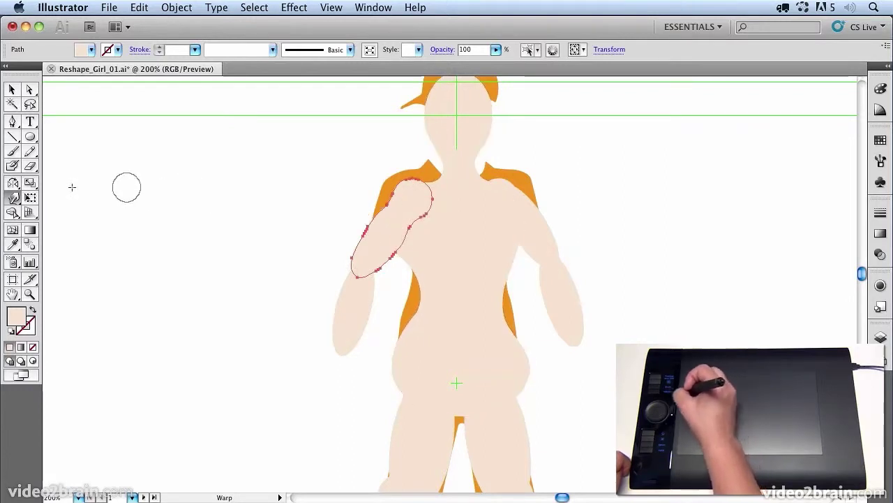
# - Tear off the Warp tool flyout as a floating panel near the canvas
pyautogui.click(12, 201)
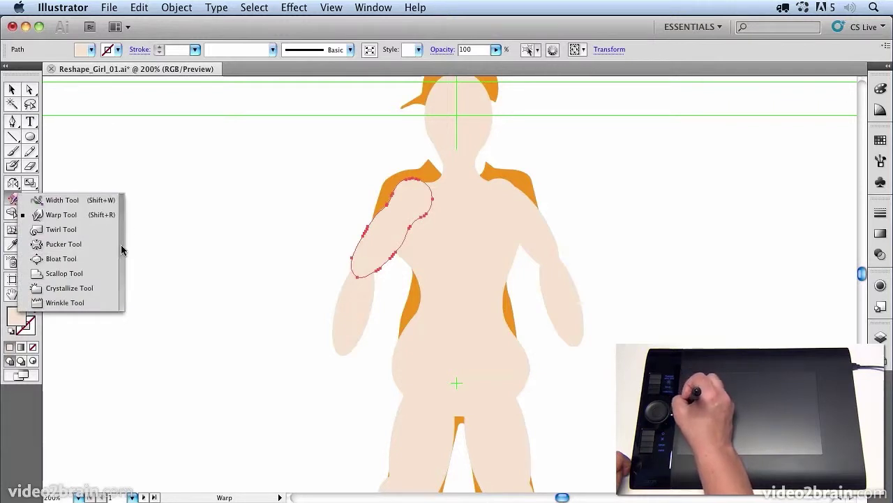
pyautogui.moveTo(11, 201); pyautogui.dragTo(121, 249)
pyautogui.moveTo(114, 200)
pyautogui.mouseDown()
pyautogui.moveTo(302, 169)
pyautogui.moveTo(254, 135)
pyautogui.mouseUp()
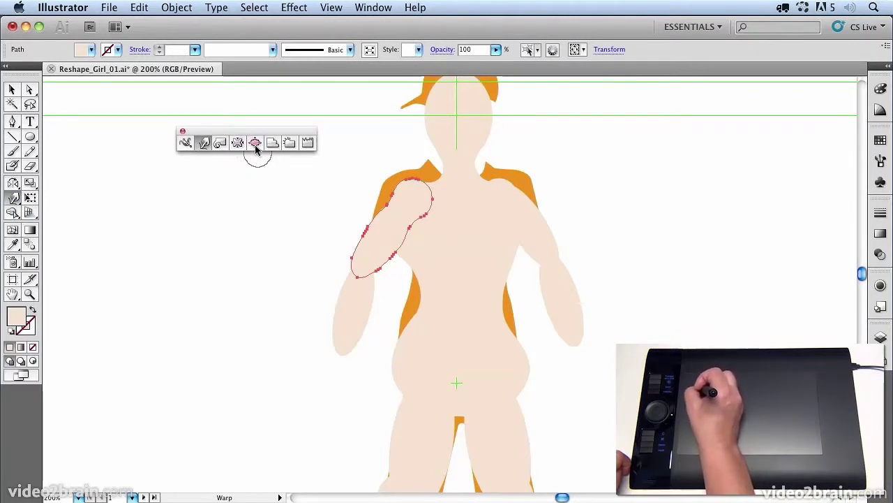
# - Bloat the upper arm near the shoulder, then pucker in its left edge
pyautogui.click(256, 144)
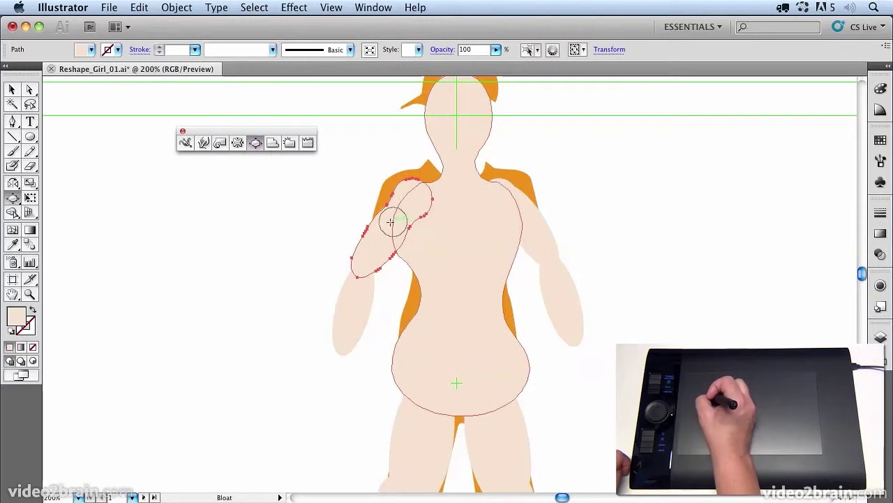
pyautogui.moveTo(390, 222); pyautogui.dragTo(389, 229)
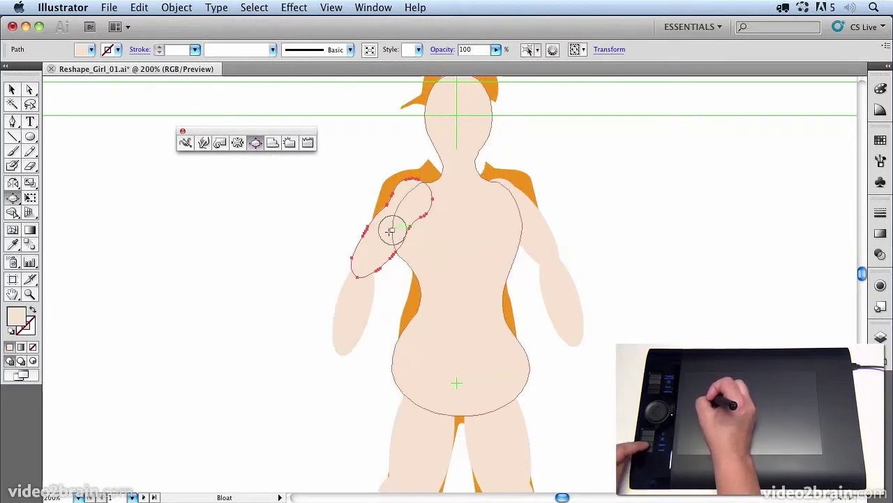
pyautogui.moveTo(391, 231); pyautogui.dragTo(397, 227)
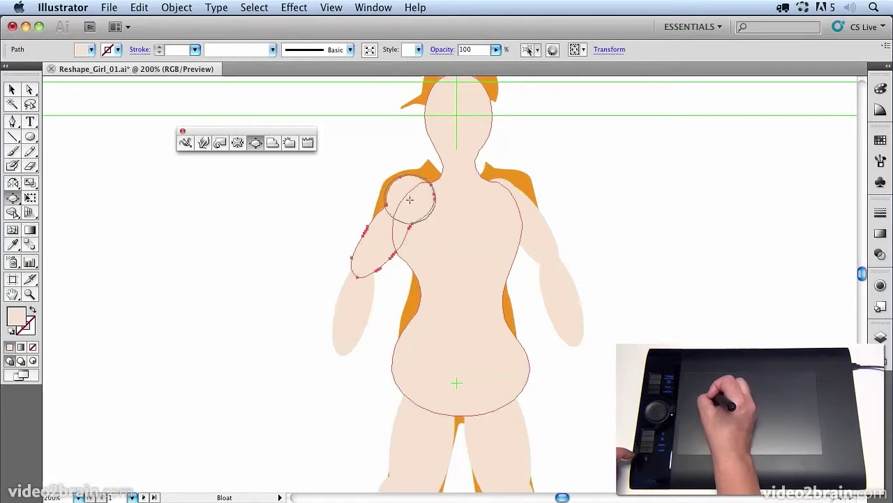
pyautogui.moveTo(408, 199); pyautogui.dragTo(399, 208)
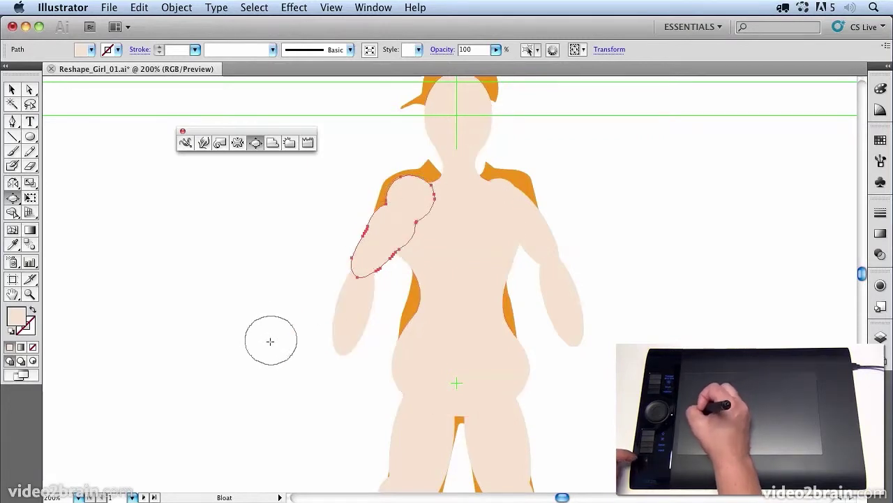
pyautogui.moveTo(388, 225); pyautogui.dragTo(398, 237)
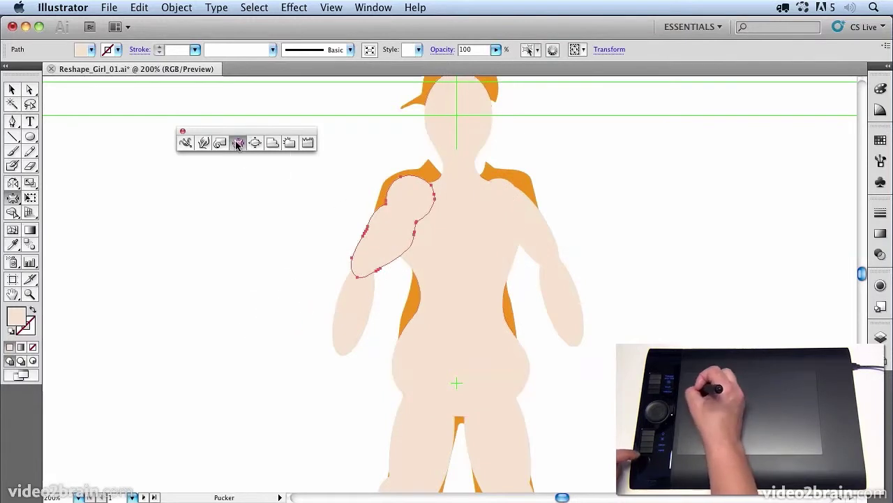
pyautogui.moveTo(389, 230); pyautogui.dragTo(398, 233)
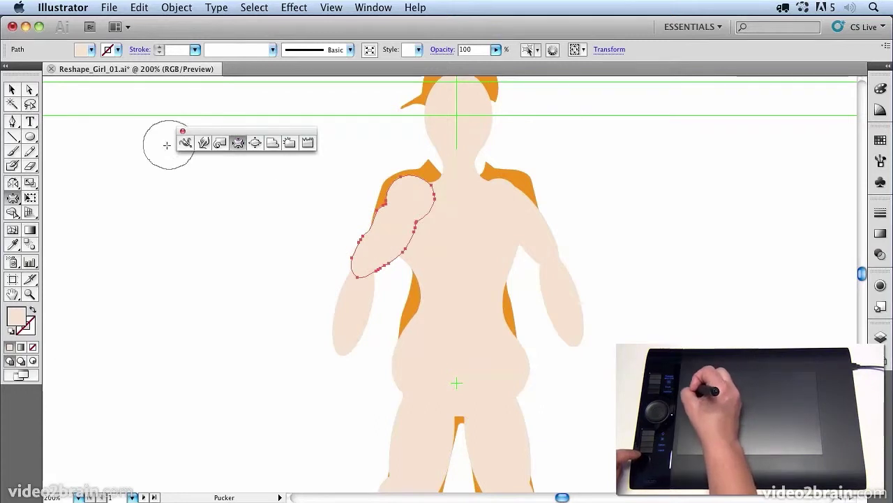
# - Nudge the arm's left edge with Warp and open the Layers panel to hide the body
pyautogui.click(205, 144)
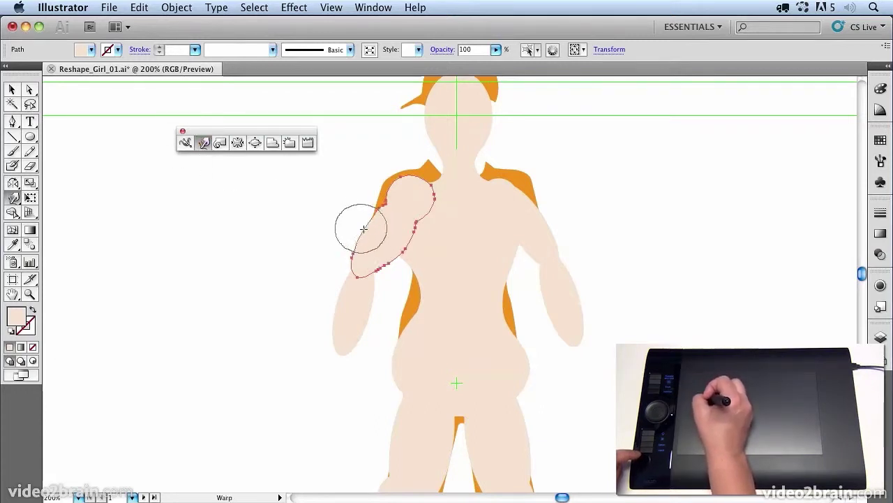
pyautogui.moveTo(366, 228); pyautogui.dragTo(359, 220)
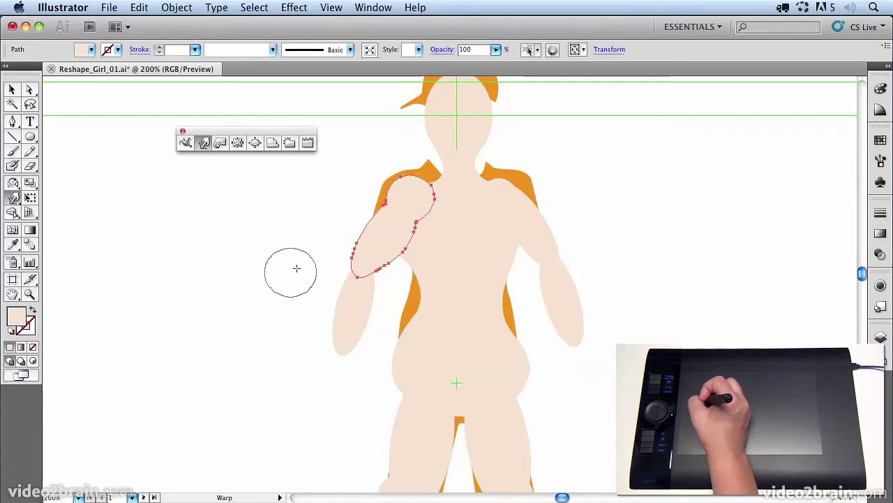
pyautogui.press('space')
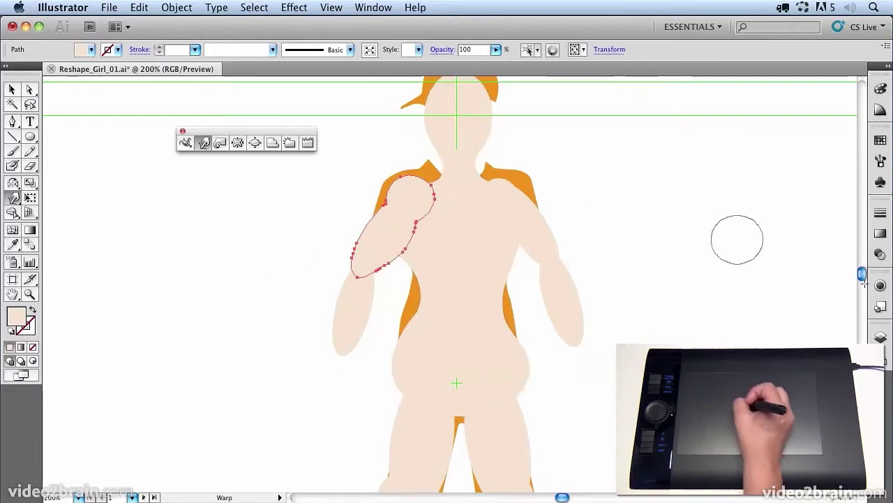
pyautogui.press('F7')
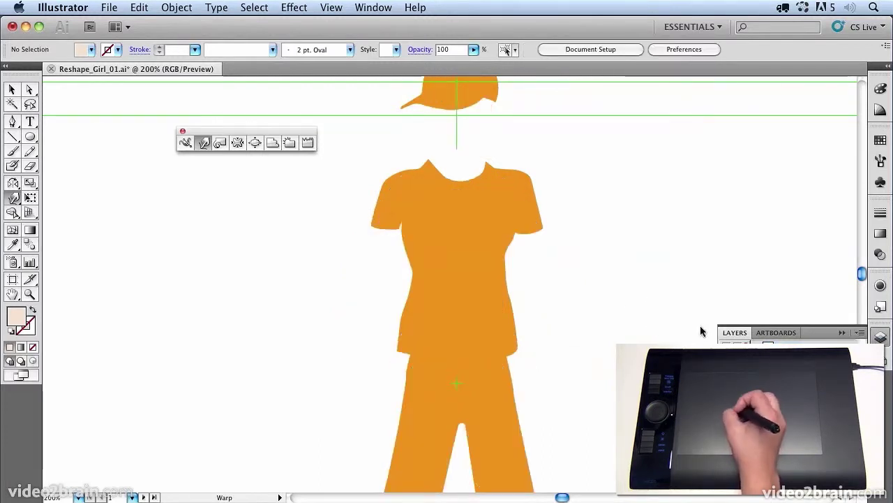
# - Break the t-shirt's symbol link after cancelling the edit warning, then nudge it left
pyautogui.click(11, 90)
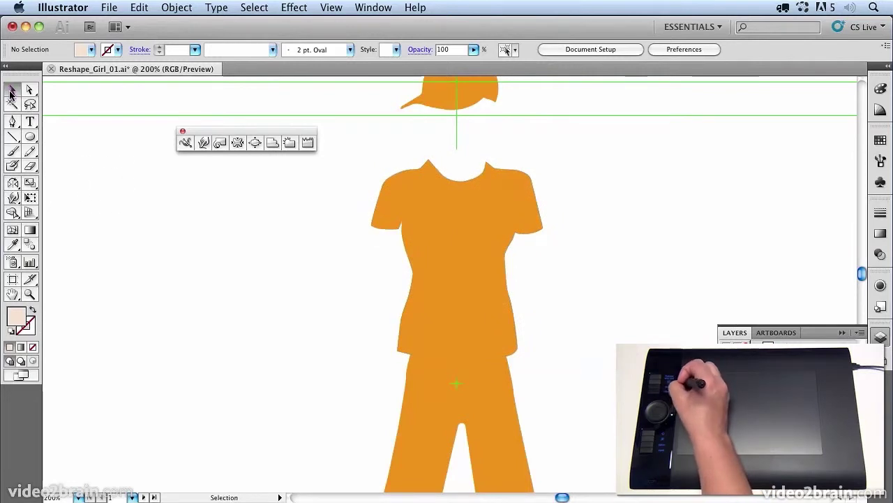
pyautogui.doubleClick(468, 249)
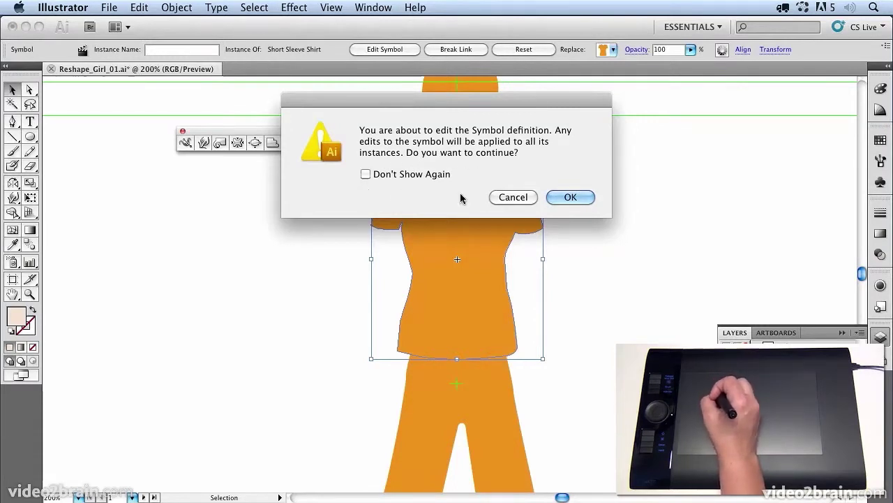
pyautogui.click(512, 198)
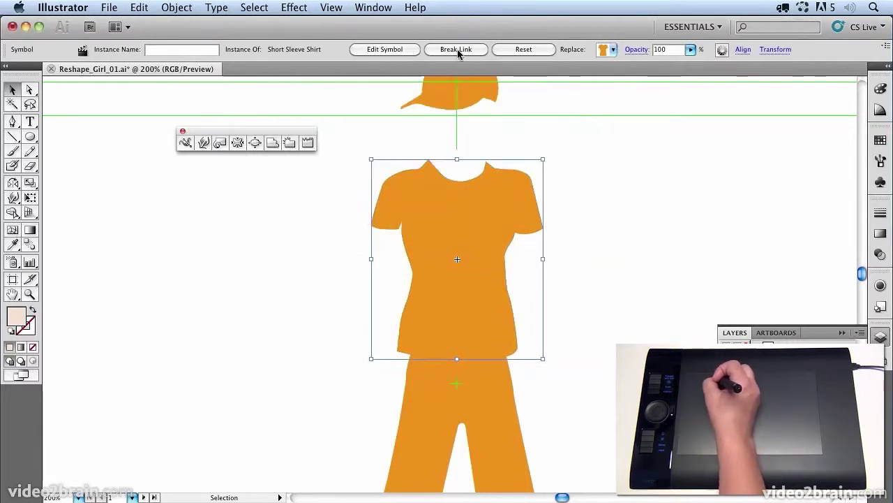
pyautogui.click(456, 49)
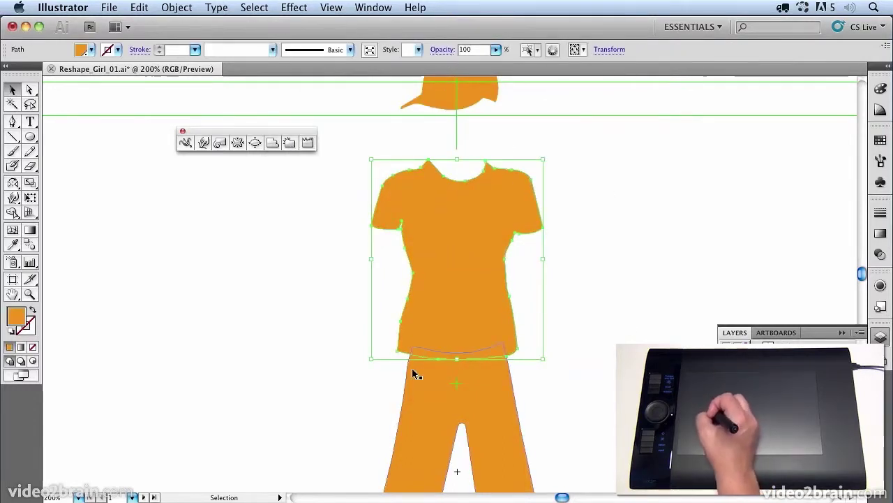
pyautogui.press('Left')
pyautogui.press('Left')
# - Isolate the shirt and wrinkle its hem, right side and right sleeve edge
pyautogui.doubleClick(457, 254)
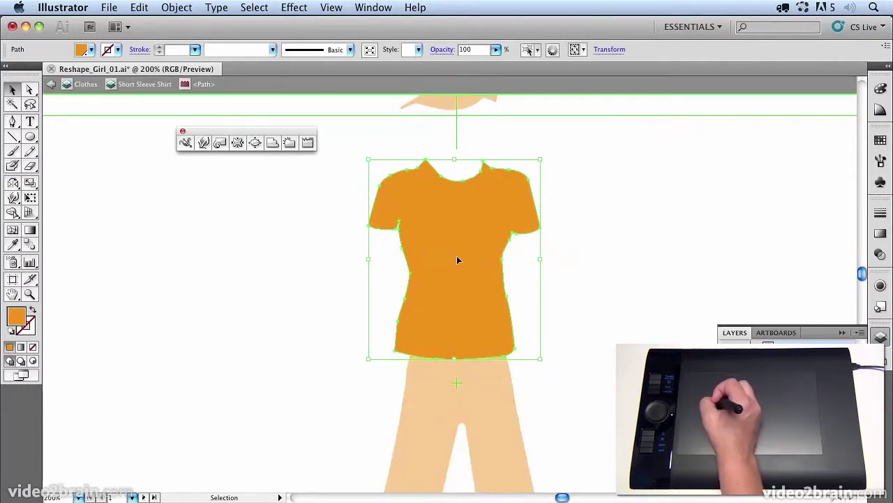
pyautogui.click(302, 144)
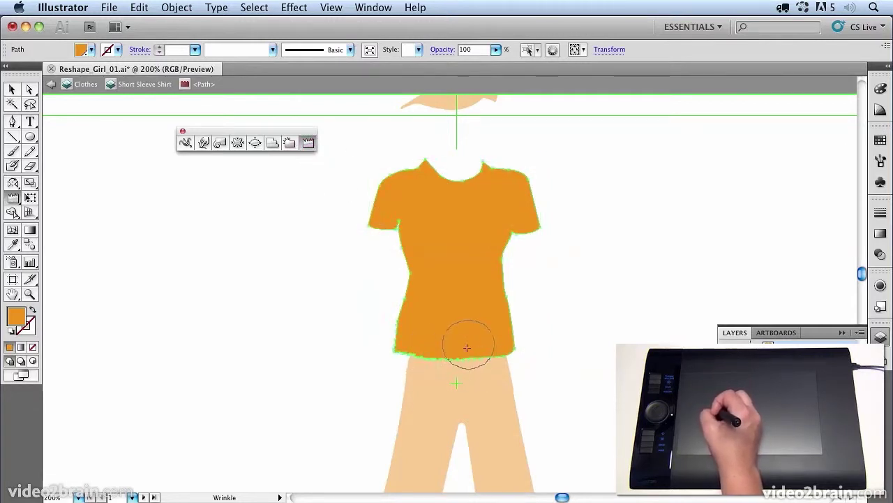
pyautogui.moveTo(468, 353)
pyautogui.mouseDown()
pyautogui.moveTo(509, 344)
pyautogui.moveTo(510, 199)
pyautogui.mouseUp()
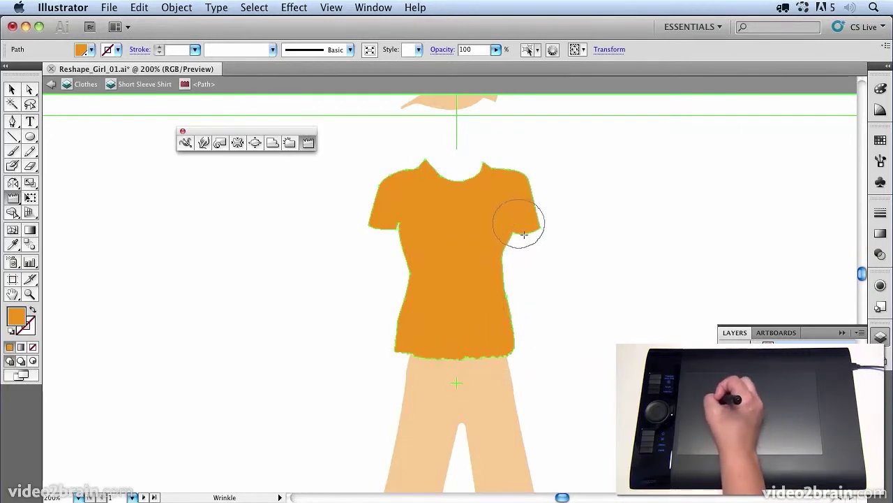
pyautogui.moveTo(538, 248); pyautogui.dragTo(455, 256)
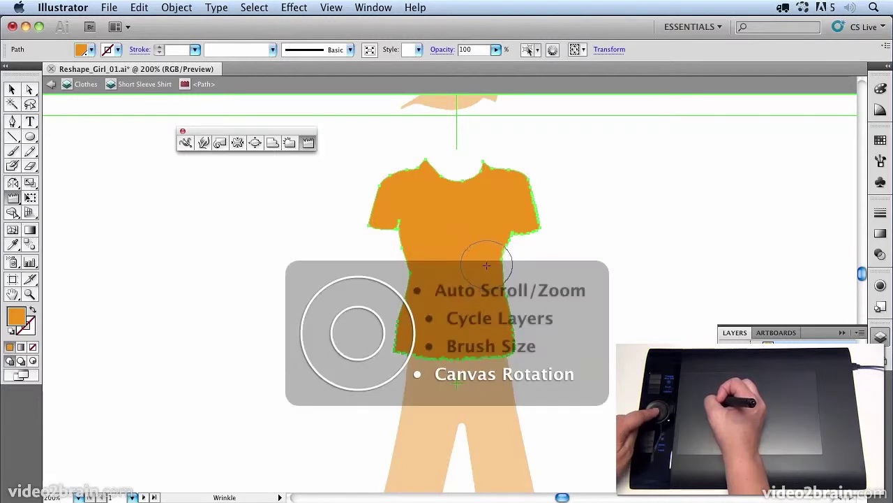
# - Zoom in and pan across the shirt hem and legs, bringing the whole shirt back into view
pyautogui.scroll(1, 487, 264)
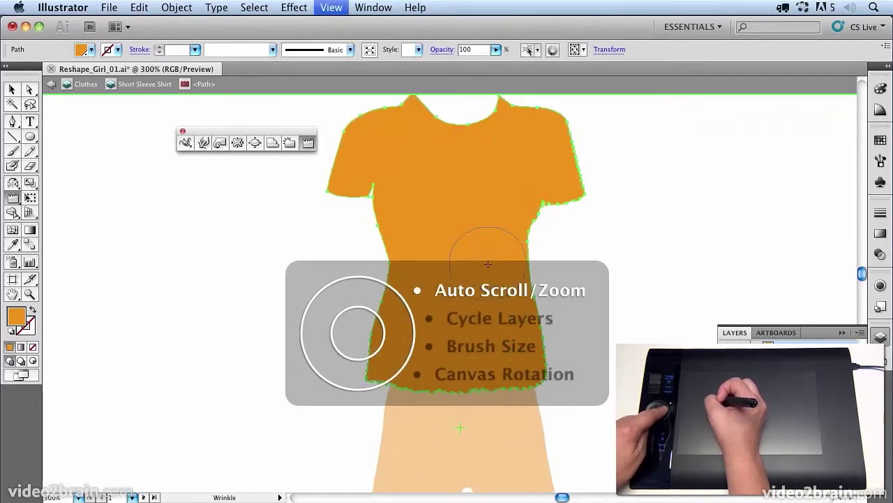
pyautogui.scroll(2, 487, 265)
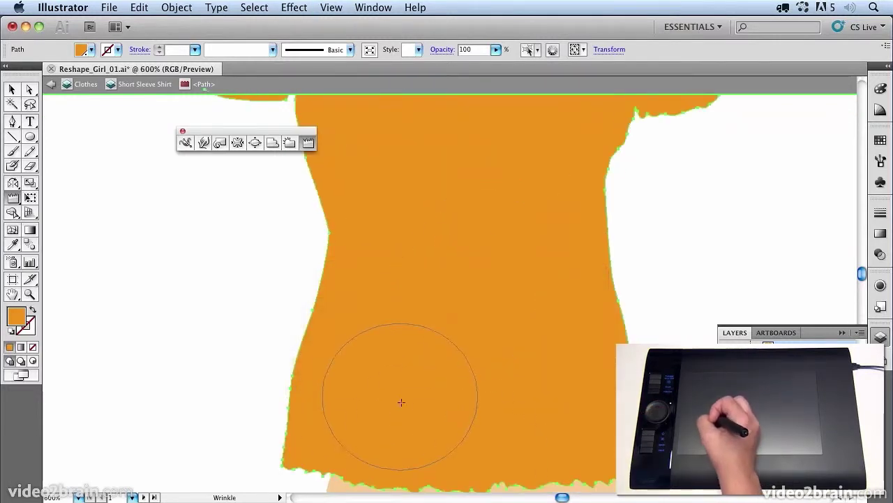
pyautogui.moveTo(432, 396); pyautogui.dragTo(434, 319)
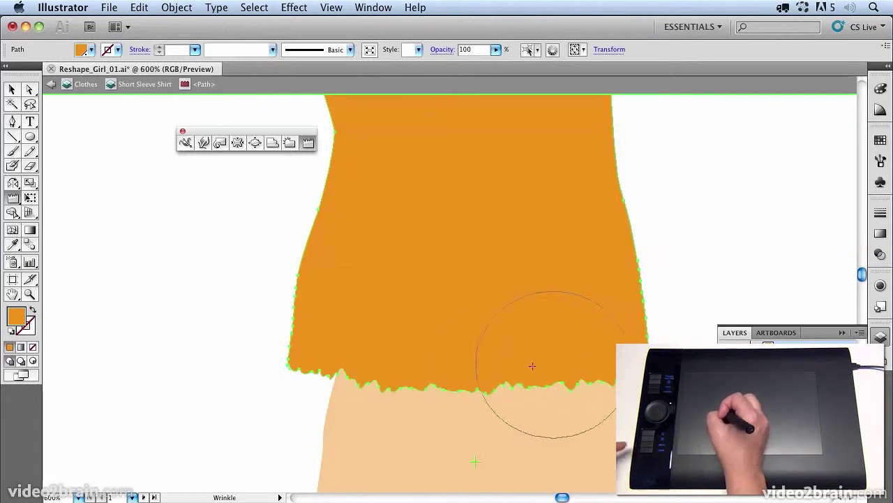
pyautogui.moveTo(525, 396)
pyautogui.mouseDown()
pyautogui.moveTo(519, 405)
pyautogui.moveTo(562, 273)
pyautogui.moveTo(482, 373)
pyautogui.moveTo(419, 290)
pyautogui.moveTo(453, 144)
pyautogui.moveTo(401, 234)
pyautogui.mouseUp()
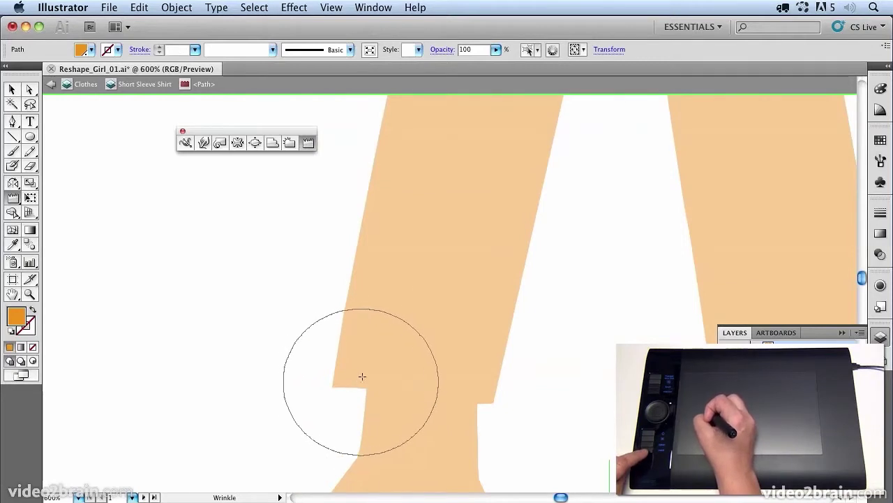
pyautogui.moveTo(529, 234)
pyautogui.mouseDown()
pyautogui.moveTo(490, 317)
pyautogui.moveTo(502, 489)
pyautogui.mouseUp()
pyautogui.moveTo(514, 259); pyautogui.dragTo(495, 468)
pyautogui.moveTo(495, 300); pyautogui.dragTo(582, 448)
pyautogui.moveTo(549, 323); pyautogui.dragTo(566, 388)
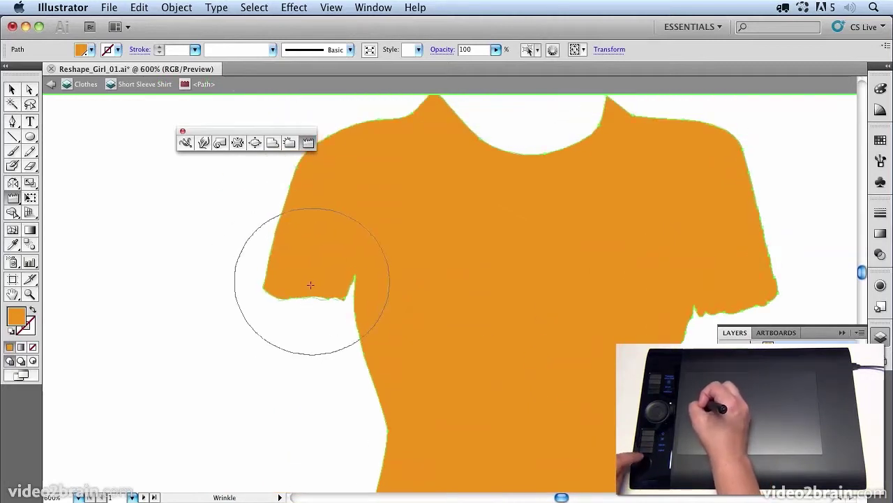
pyautogui.click(273, 143)
pyautogui.moveTo(577, 145); pyautogui.dragTo(520, 152)
pyautogui.press('super+z')
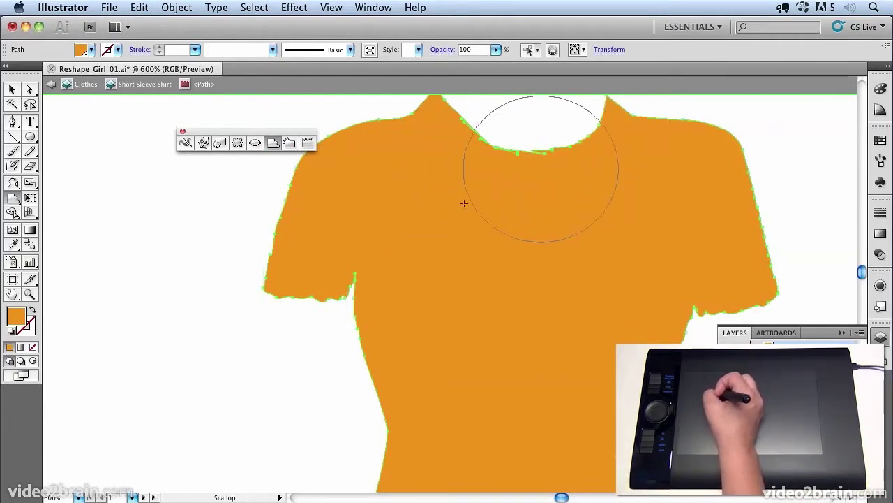